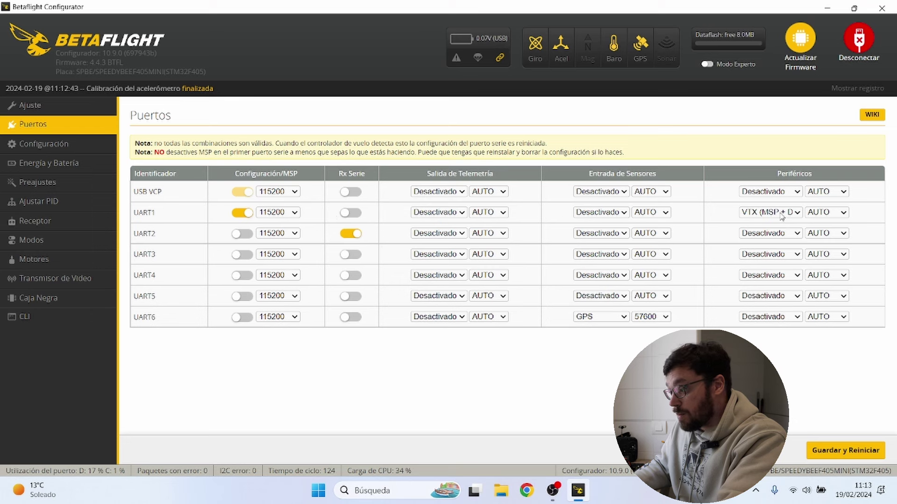
Set the UART1 peripheral to VTX (MSP + Displayport), save the port settings with a reboot, and dismiss the configuration warning.
{"action": "left_click", "coordinate": [795, 213]}
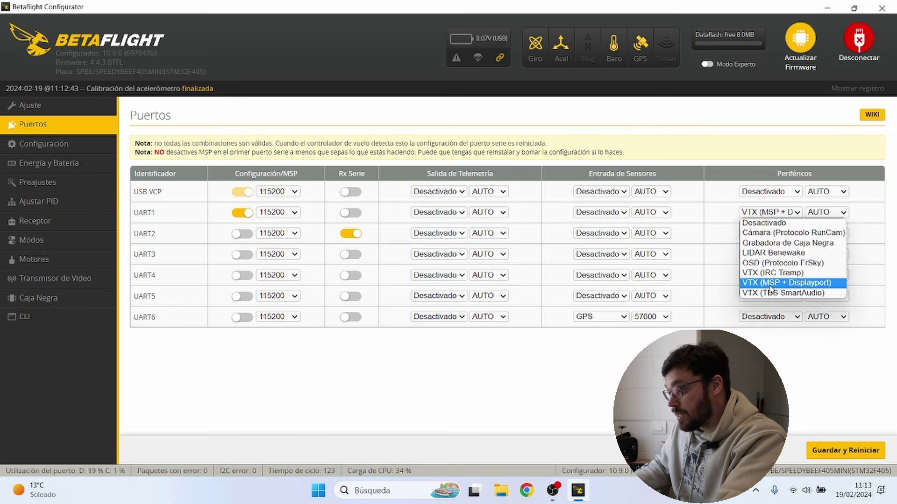
{"action": "left_click", "coordinate": [795, 284]}
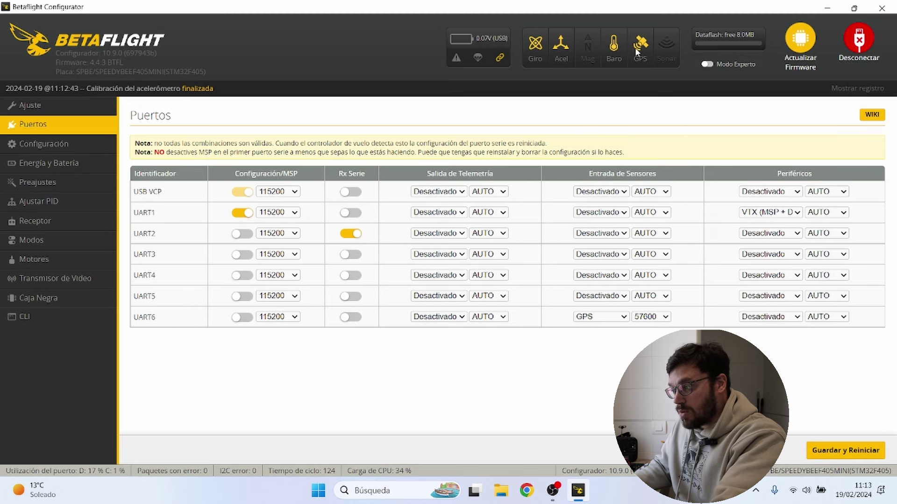
{"action": "left_click", "coordinate": [825, 451]}
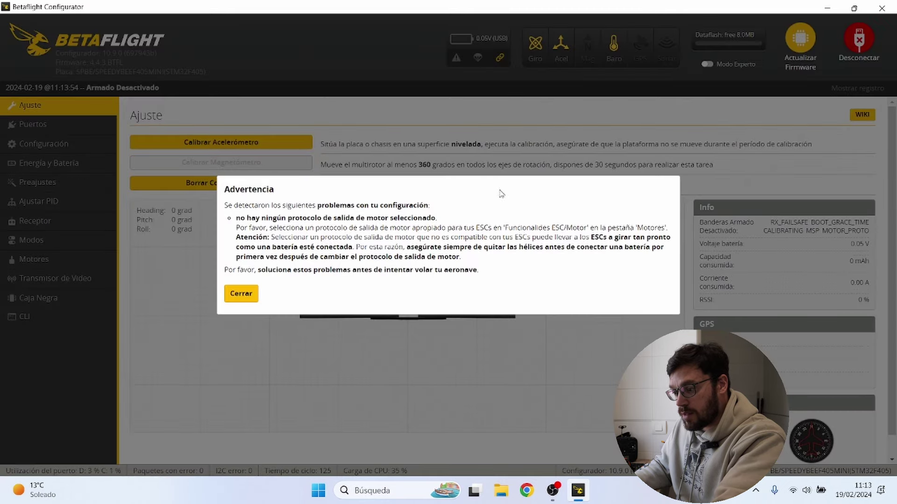
{"action": "left_click", "coordinate": [241, 293]}
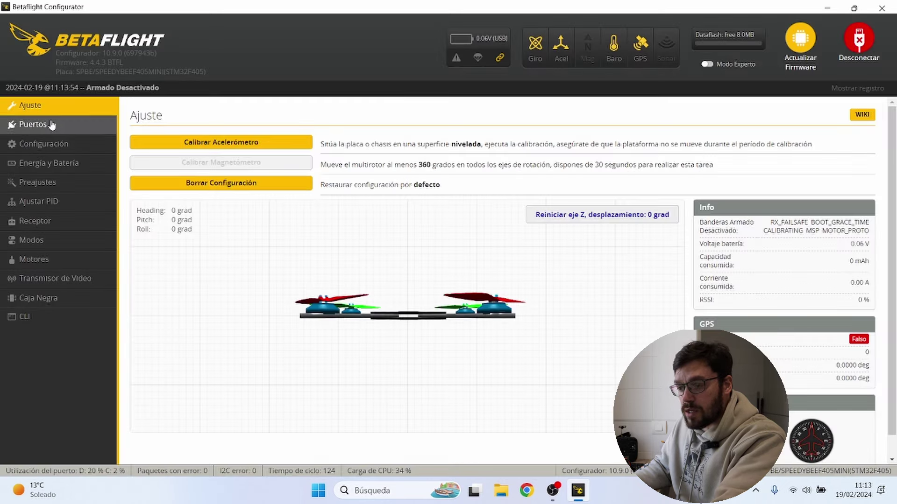
In the general configuration, name the craft CINEMATIC and fill in the pilot's name.
{"action": "left_click", "coordinate": [64, 152]}
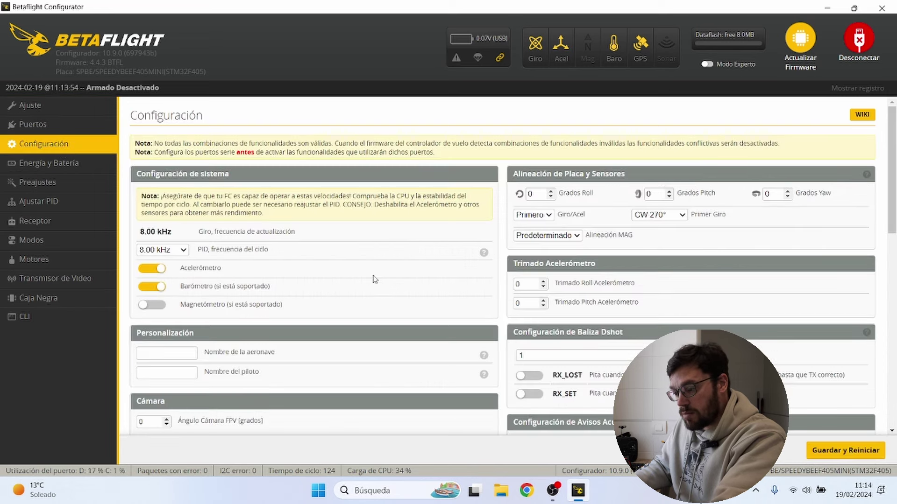
{"action": "scroll", "coordinate": [261, 284], "scroll_direction": "down", "scroll_amount": 1}
{"action": "left_click", "coordinate": [167, 295]}
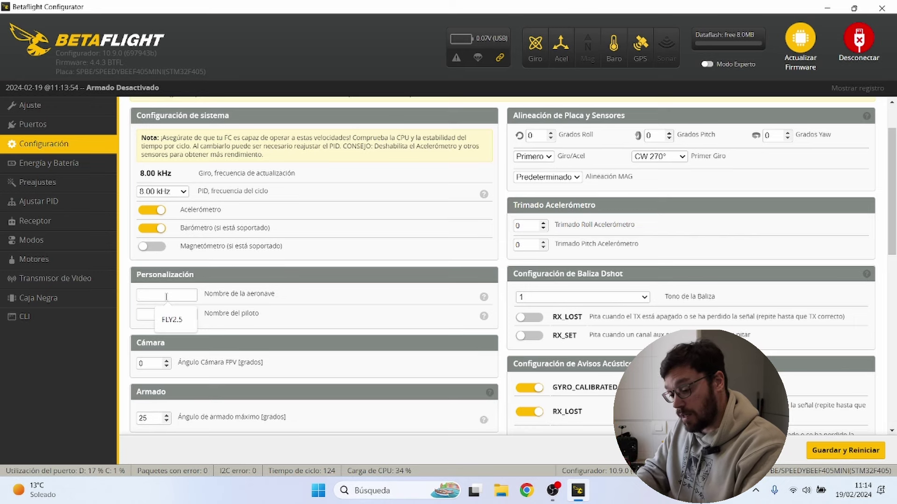
{"action": "key", "text": "Caps_Lock"}
{"action": "type", "text": "CINEMATIC"}
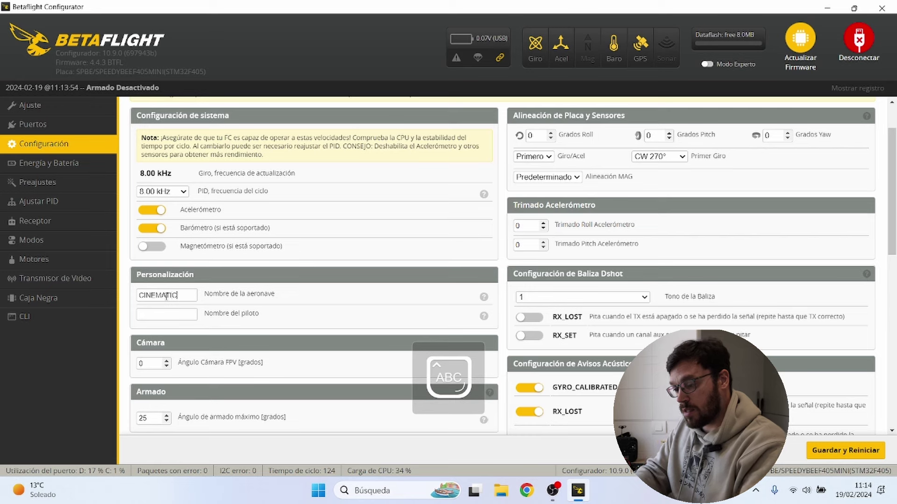
{"action": "key", "text": "Tab"}
{"action": "type", "text": "J"}
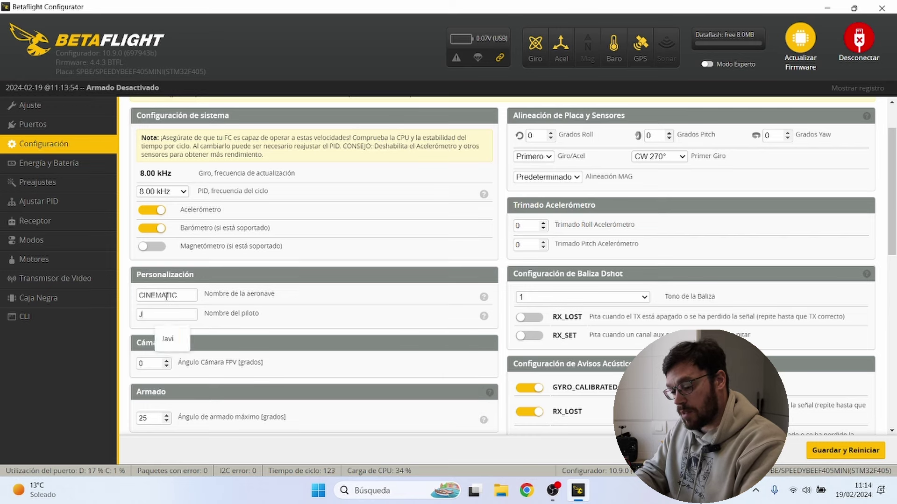
{"action": "type", "text": "AVI"}
{"action": "left_click", "coordinate": [173, 338]}
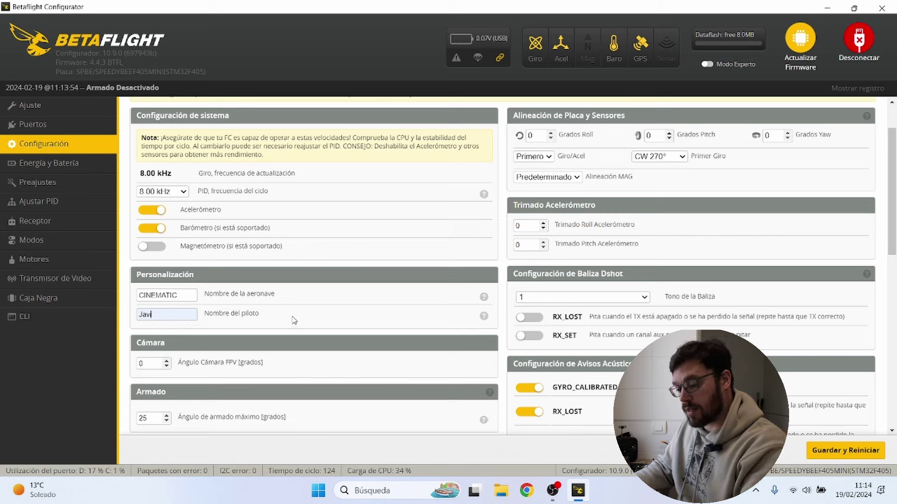
{"action": "key", "text": "Caps_Lock"}
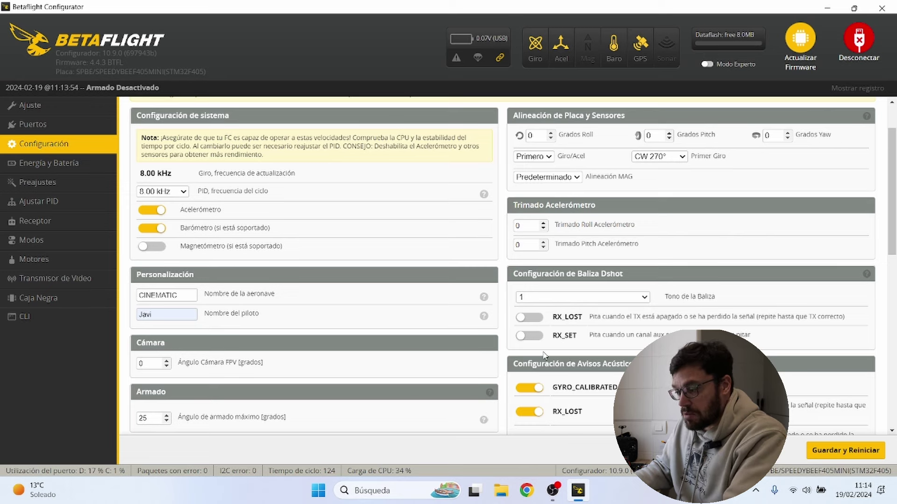
Enable the OSD feature among the other features.
{"action": "scroll", "coordinate": [543, 327], "scroll_direction": "down", "scroll_amount": 3}
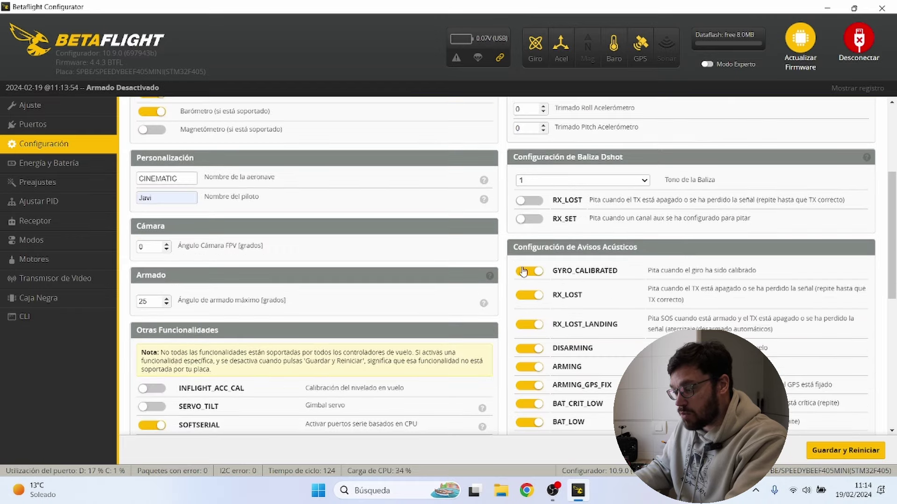
{"action": "scroll", "coordinate": [556, 191], "scroll_direction": "down", "scroll_amount": 3}
{"action": "scroll", "coordinate": [420, 287], "scroll_direction": "down", "scroll_amount": 3}
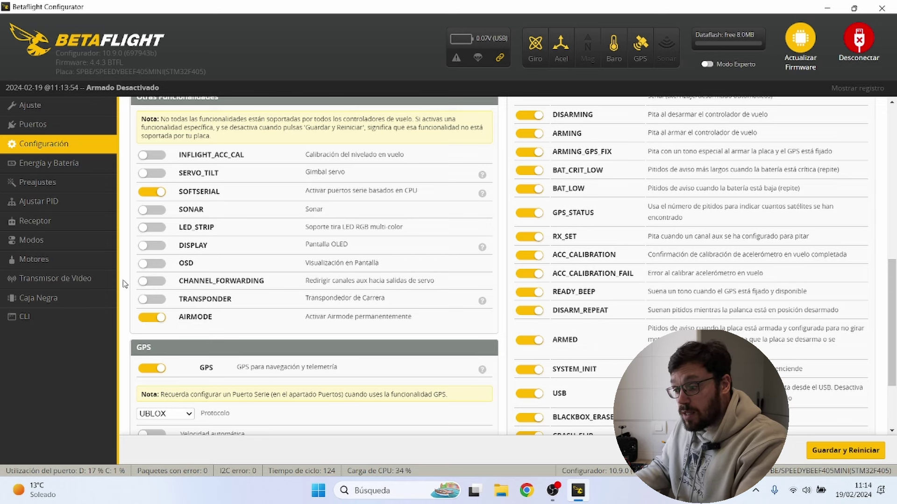
{"action": "left_click", "coordinate": [156, 265]}
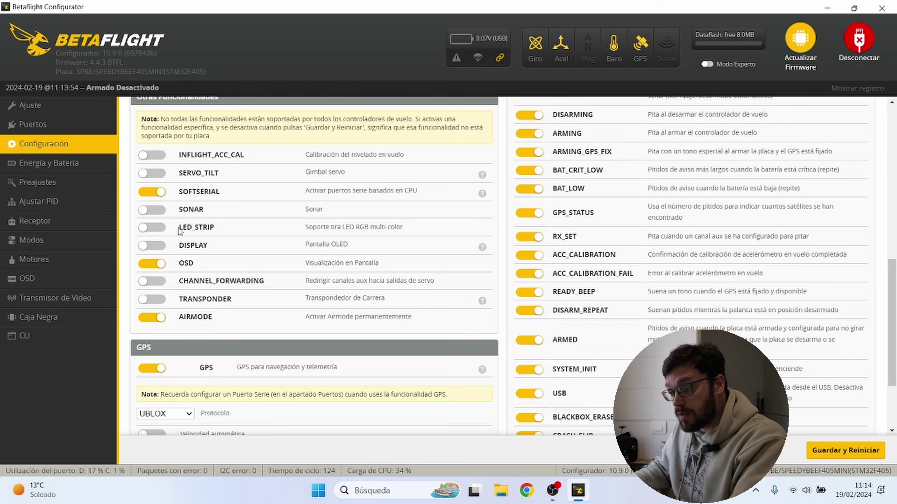
Keep UBLOX as the GPS protocol and enable both Galileo use and setting the home point only once.
{"action": "scroll", "coordinate": [163, 258], "scroll_direction": "down", "scroll_amount": 2}
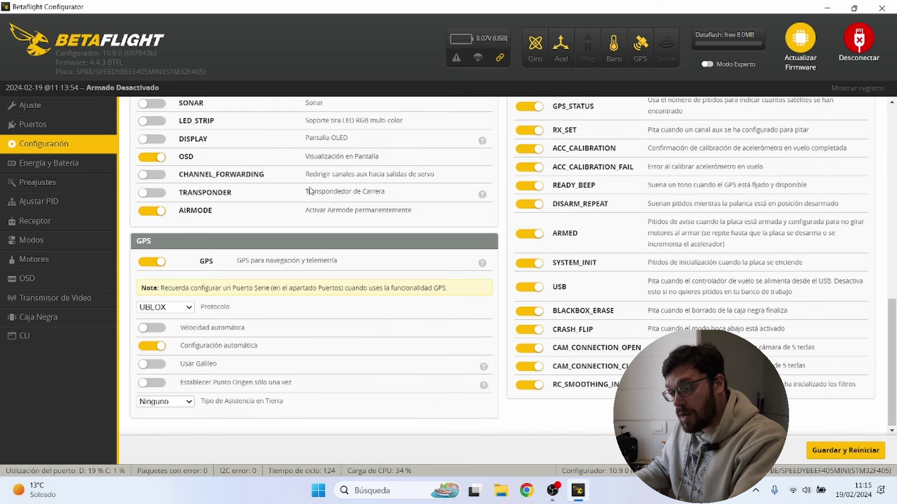
{"action": "left_click", "coordinate": [188, 310]}
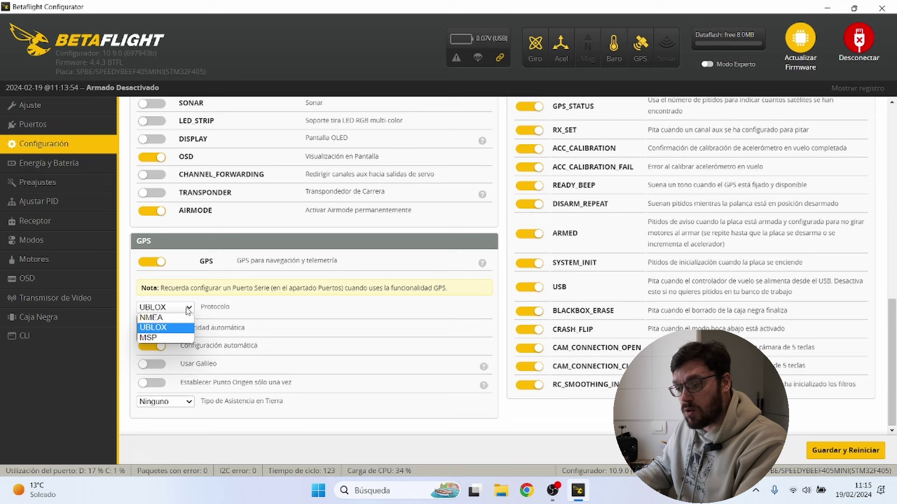
{"action": "left_click", "coordinate": [188, 310]}
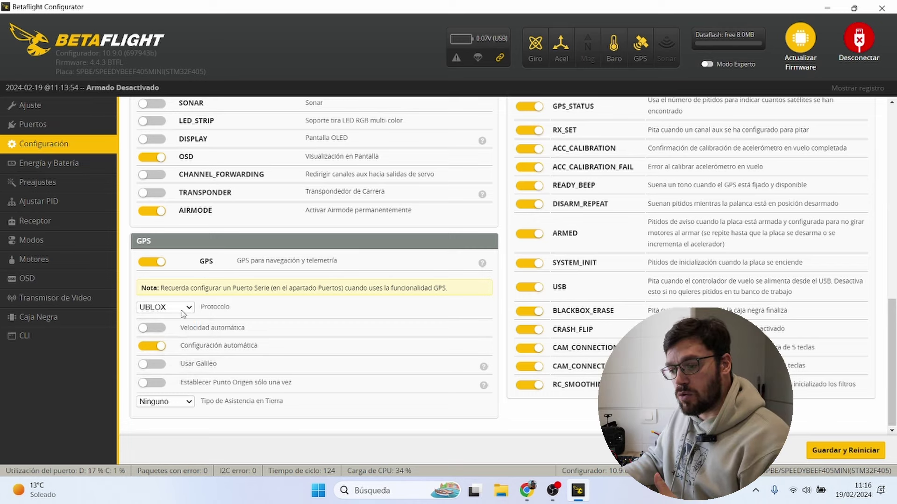
{"action": "left_click", "coordinate": [182, 311]}
{"action": "left_click", "coordinate": [188, 310]}
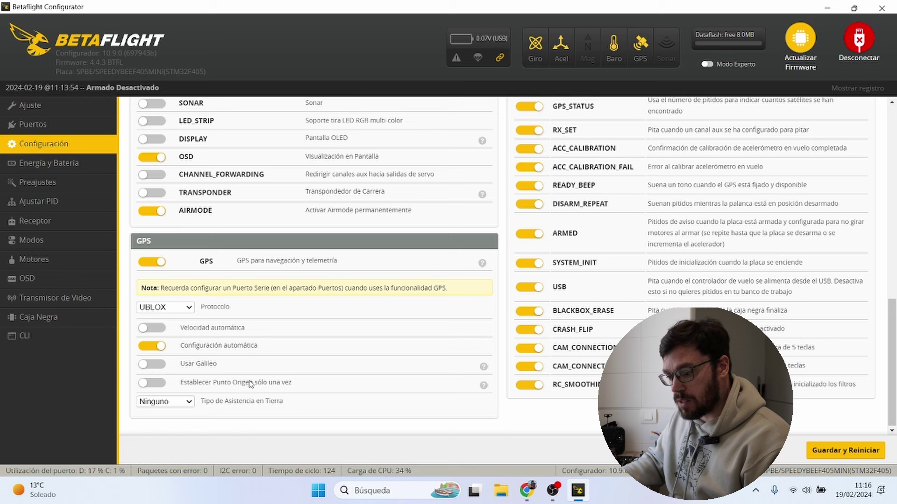
{"action": "left_click", "coordinate": [153, 365]}
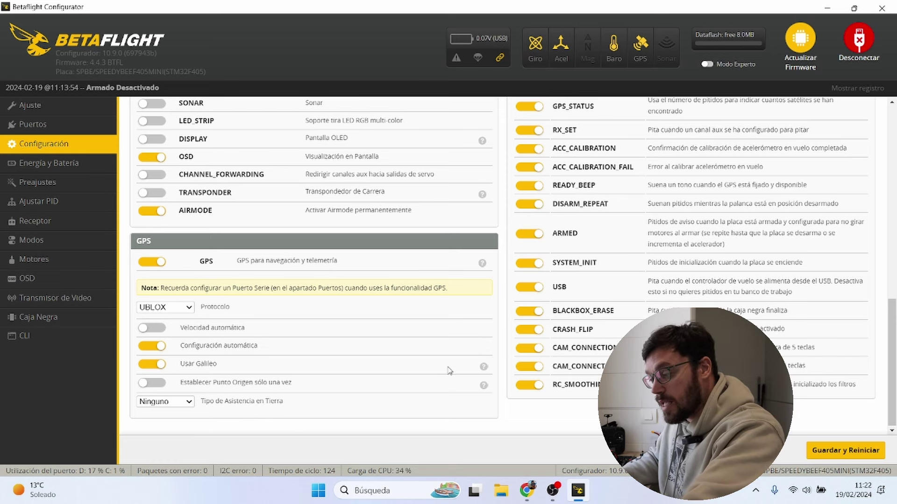
{"action": "mouse_move", "coordinate": [484, 370]}
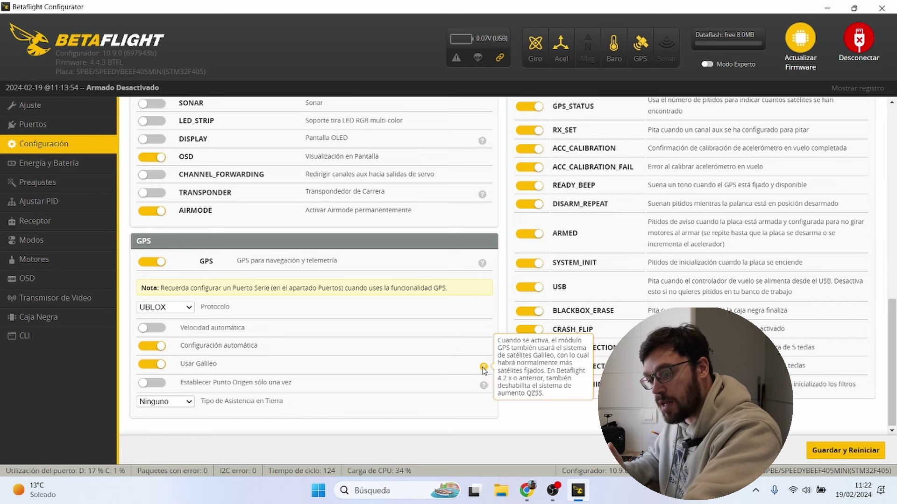
{"action": "left_click", "coordinate": [150, 383]}
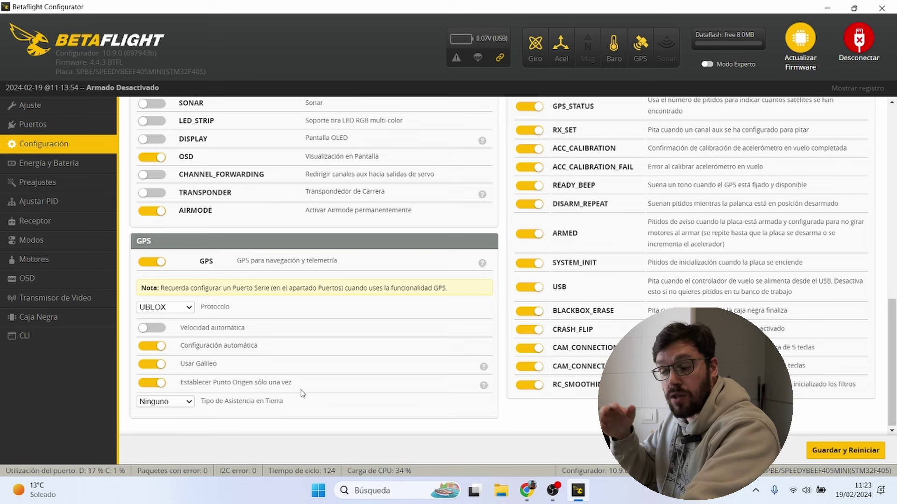
Set the GPS ground assistance type to auto-detect, save with a reboot, and dismiss the motor protocol warning.
{"action": "left_click", "coordinate": [190, 403]}
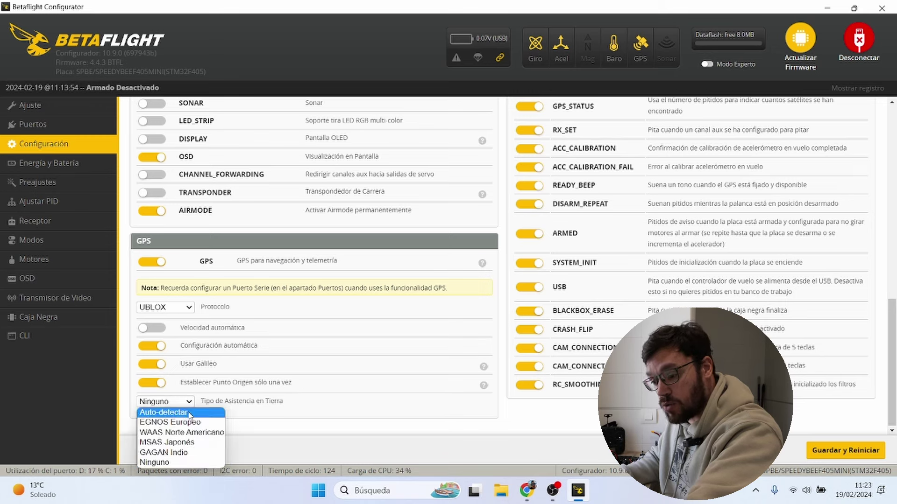
{"action": "left_click", "coordinate": [191, 414]}
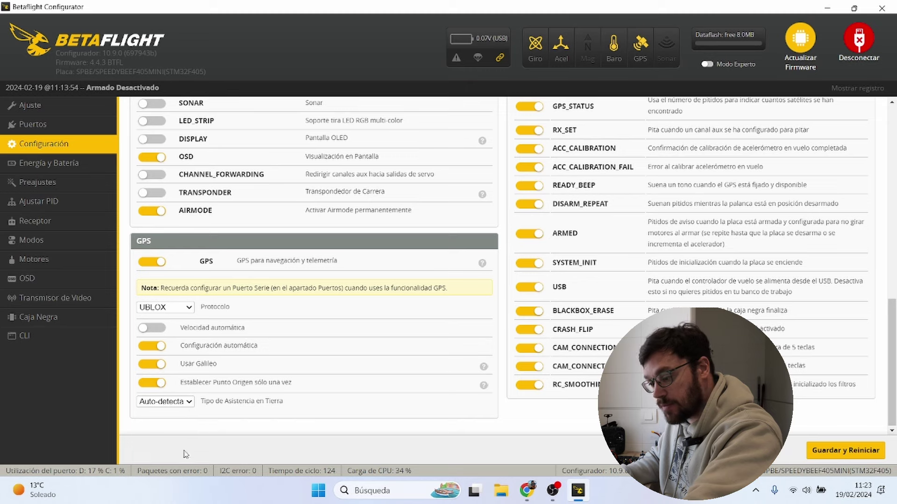
{"action": "left_click", "coordinate": [851, 453]}
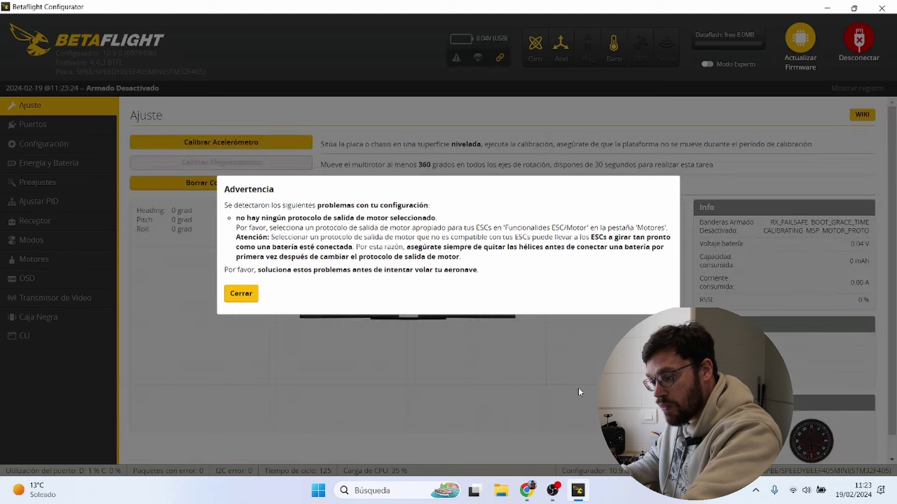
{"action": "left_click", "coordinate": [233, 297]}
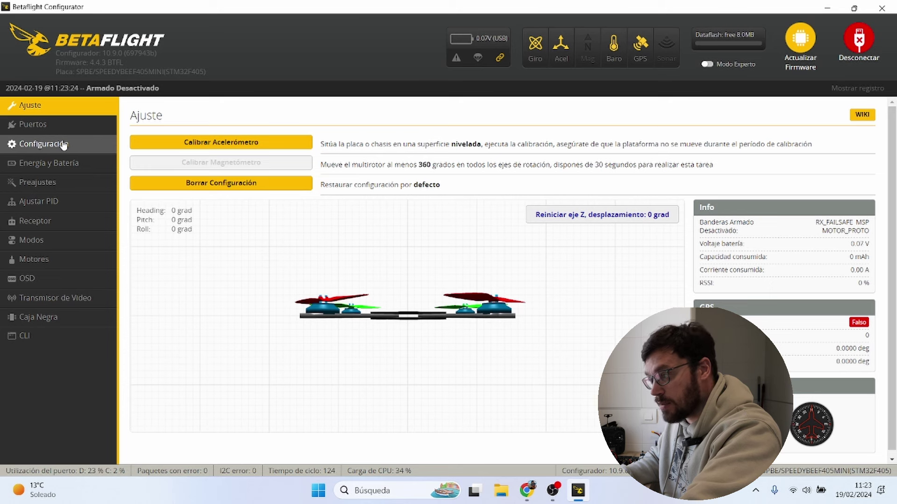
Turn on expert mode and choose GPS Rescate as the stage 2 failsafe procedure.
{"action": "left_click", "coordinate": [708, 66]}
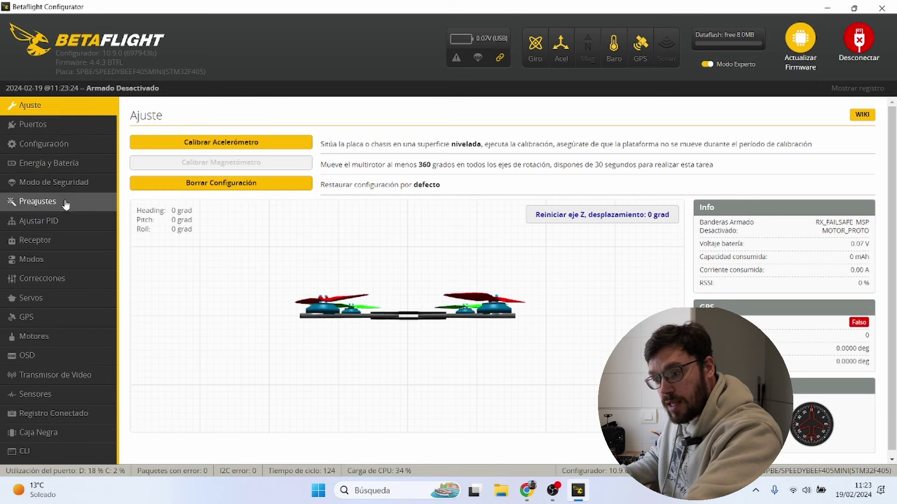
{"action": "left_click", "coordinate": [65, 184]}
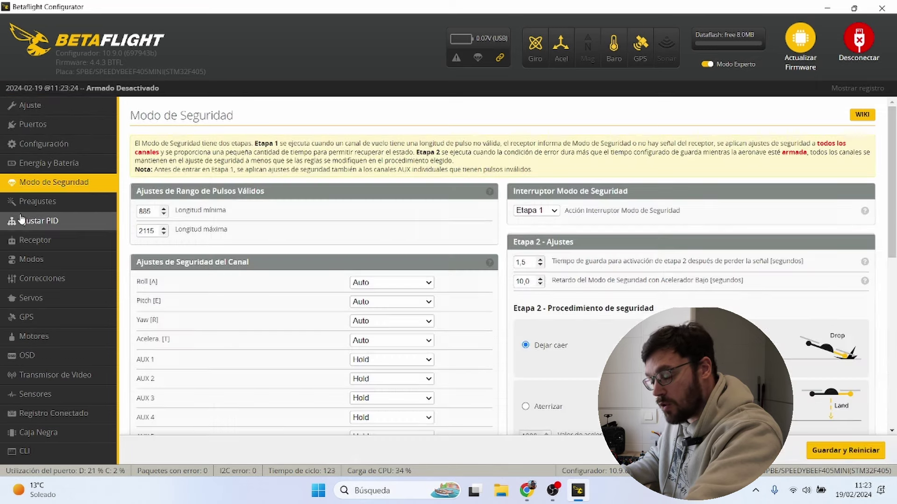
{"action": "scroll", "coordinate": [626, 204], "scroll_direction": "down", "scroll_amount": 3}
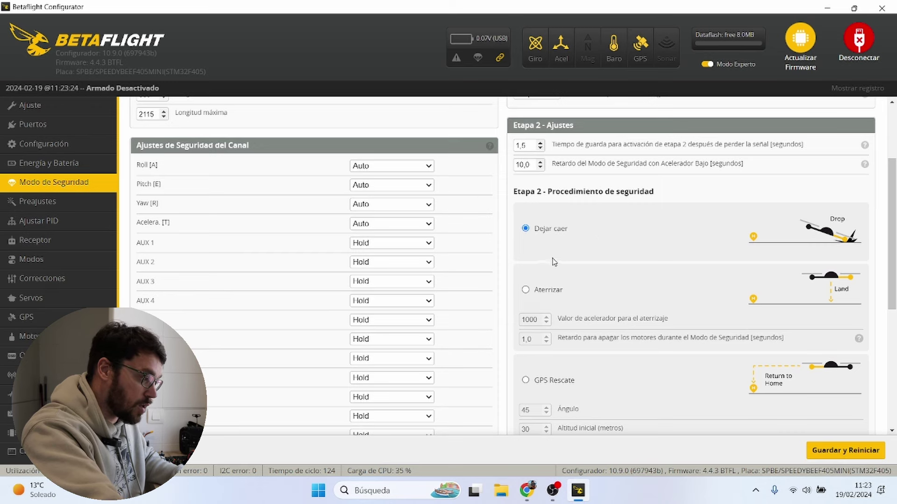
{"action": "scroll", "coordinate": [554, 261], "scroll_direction": "down", "scroll_amount": 2}
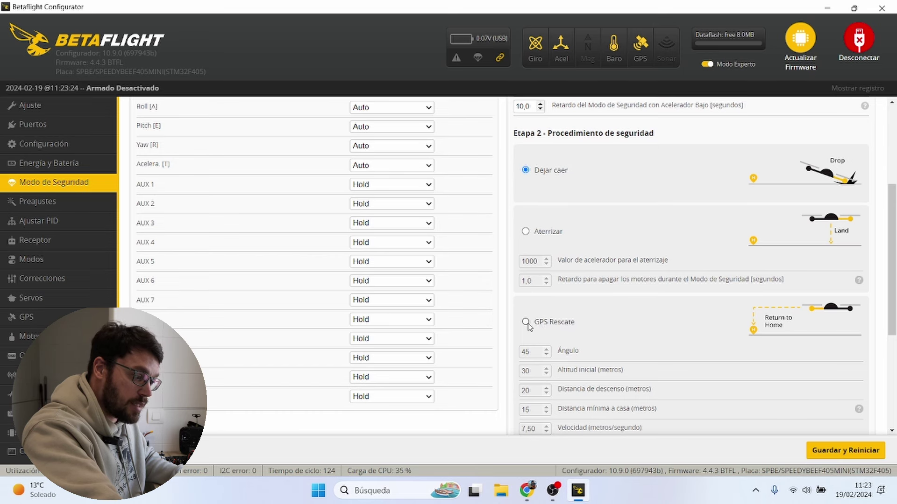
{"action": "left_click", "coordinate": [526, 322]}
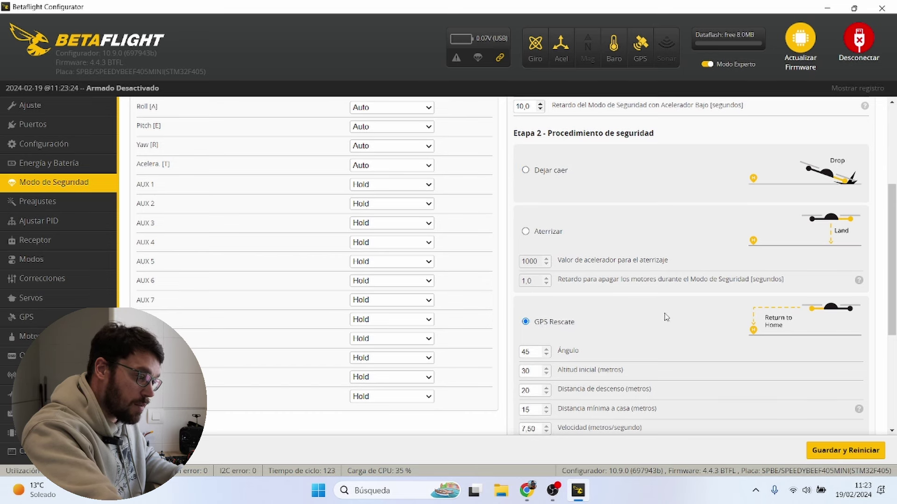
Go through the GPS Rescate parameters and save the failsafe settings with a reboot.
{"action": "scroll", "coordinate": [667, 309], "scroll_direction": "down", "scroll_amount": 3}
{"action": "scroll", "coordinate": [557, 226], "scroll_direction": "down", "scroll_amount": 2}
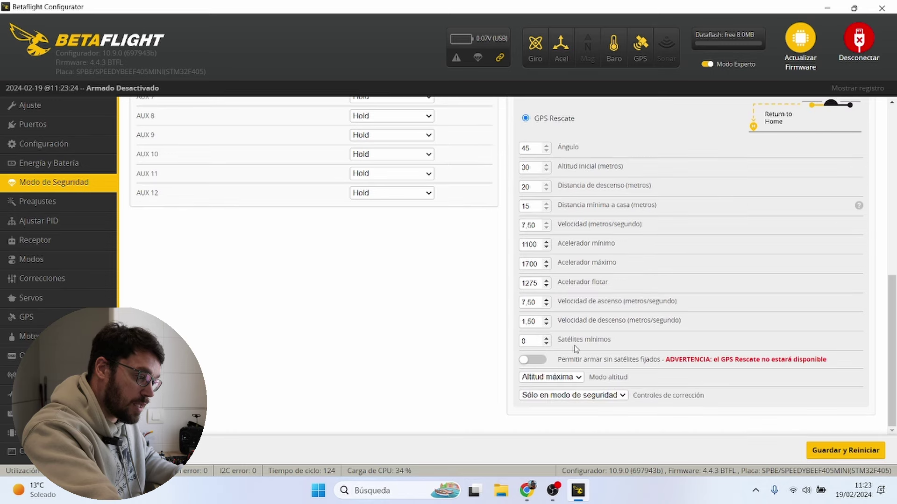
{"action": "scroll", "coordinate": [577, 328], "scroll_direction": "up", "scroll_amount": 3}
{"action": "scroll", "coordinate": [541, 298], "scroll_direction": "down", "scroll_amount": 1}
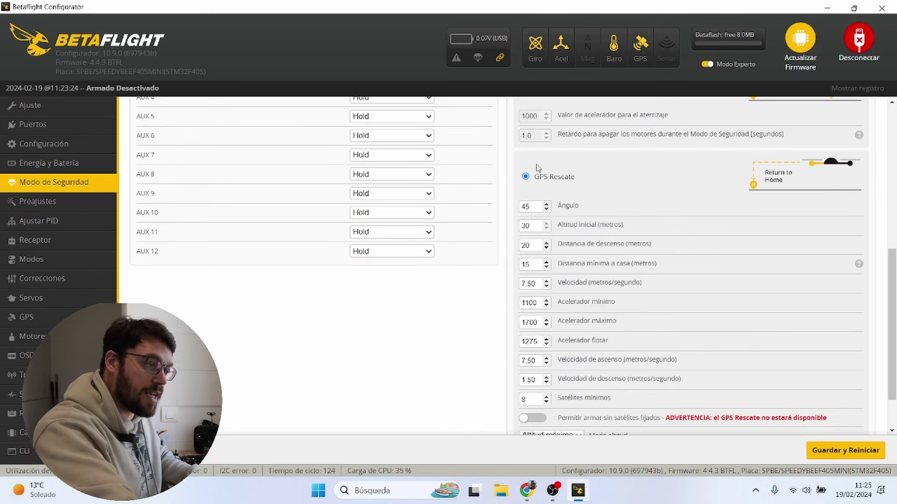
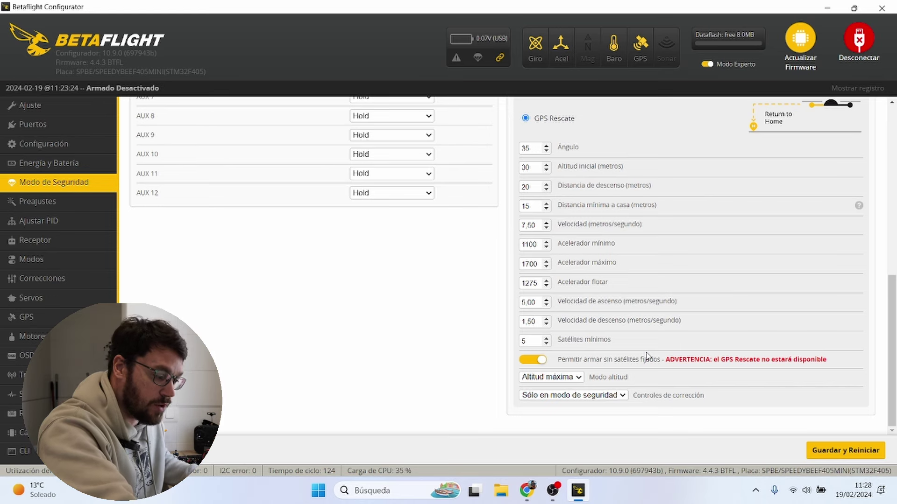
{"action": "left_click", "coordinate": [829, 455]}
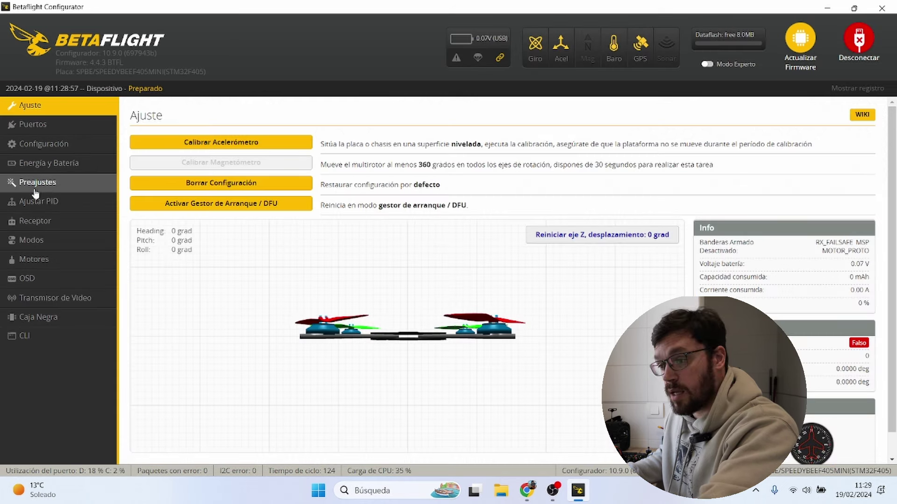
Review the receiver mode, telemetry and RSSI settings, reconnect the flight controller, and dismiss the motor protocol warning.
{"action": "left_click", "coordinate": [40, 225]}
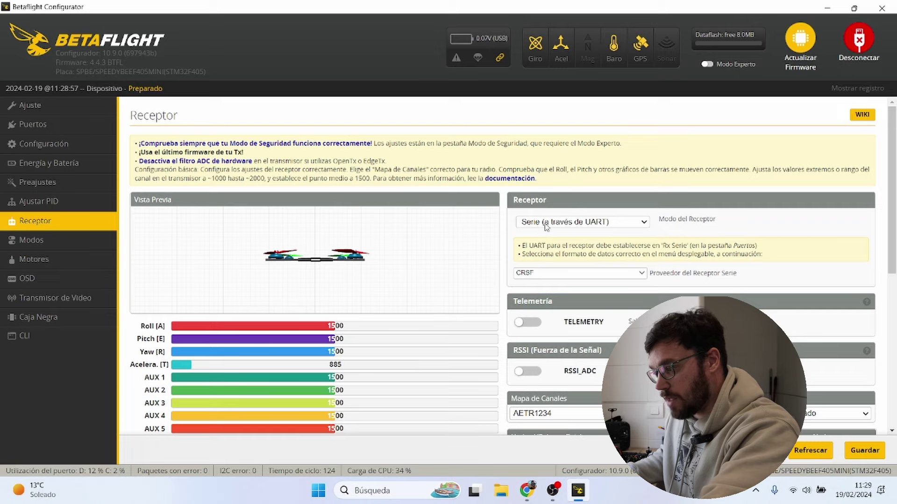
{"action": "scroll", "coordinate": [589, 284], "scroll_direction": "down", "scroll_amount": 1}
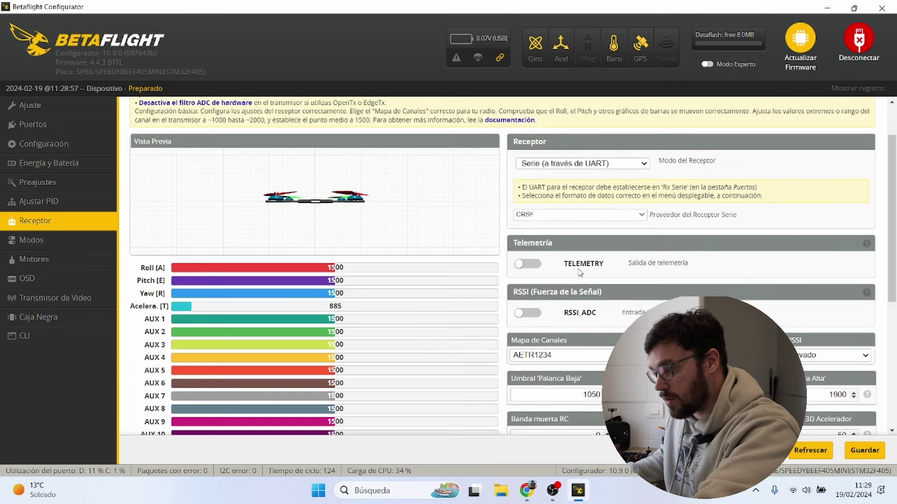
{"action": "scroll", "coordinate": [578, 252], "scroll_direction": "down", "scroll_amount": 1}
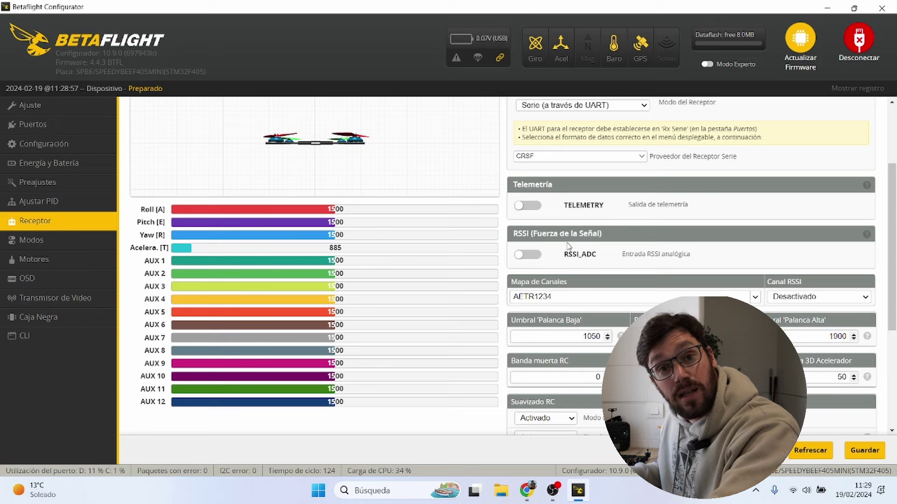
{"action": "left_click", "coordinate": [852, 51]}
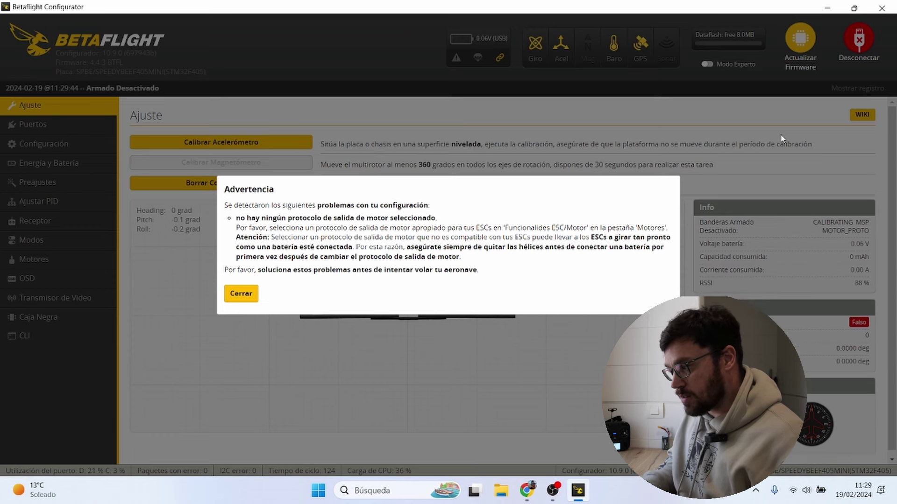
{"action": "left_click", "coordinate": [242, 295]}
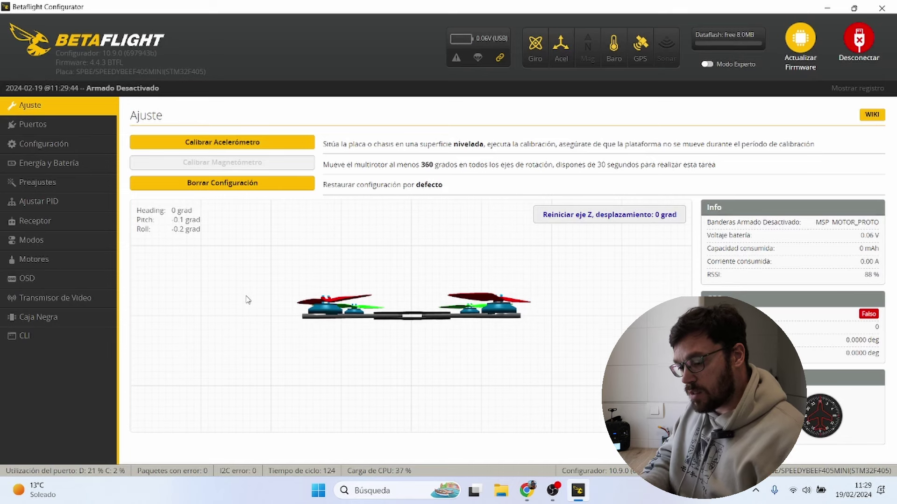
Check the transmitter channel values in the receiver settings and save them.
{"action": "left_click", "coordinate": [51, 229]}
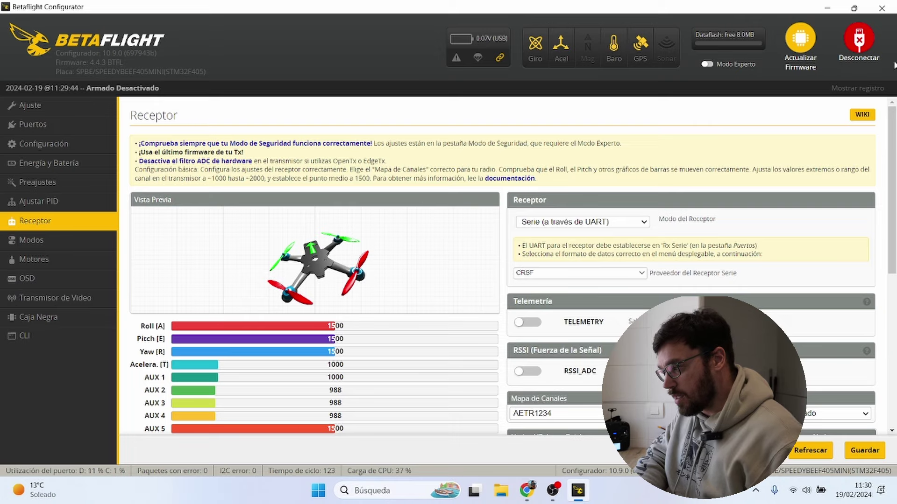
{"action": "left_click_drag", "start_coordinate": [892, 159], "coordinate": [893, 313]}
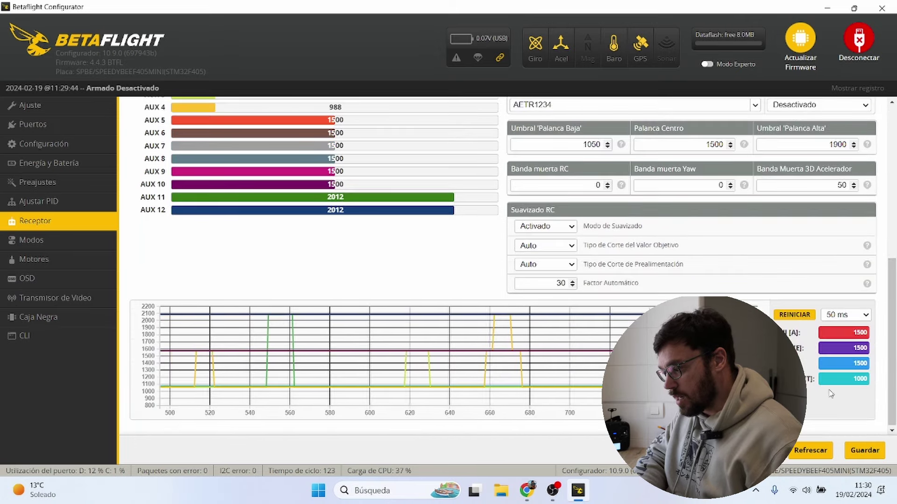
{"action": "left_click", "coordinate": [868, 457]}
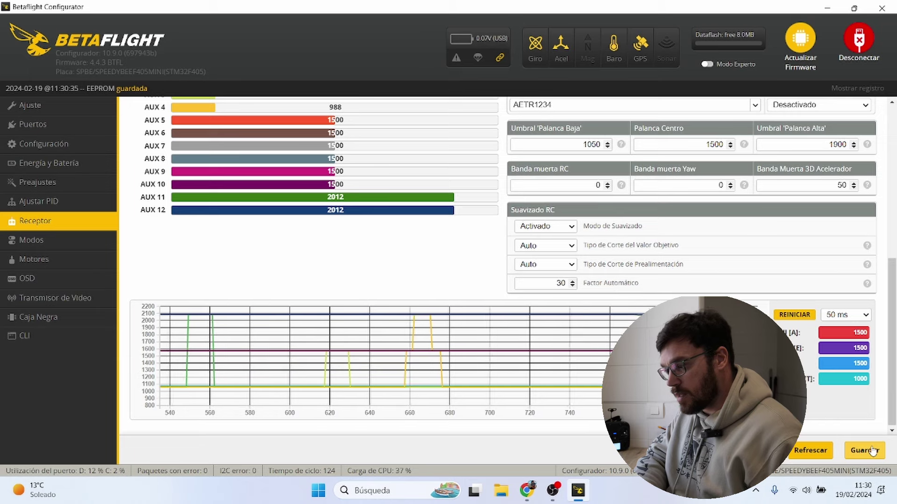
{"action": "left_click", "coordinate": [863, 454]}
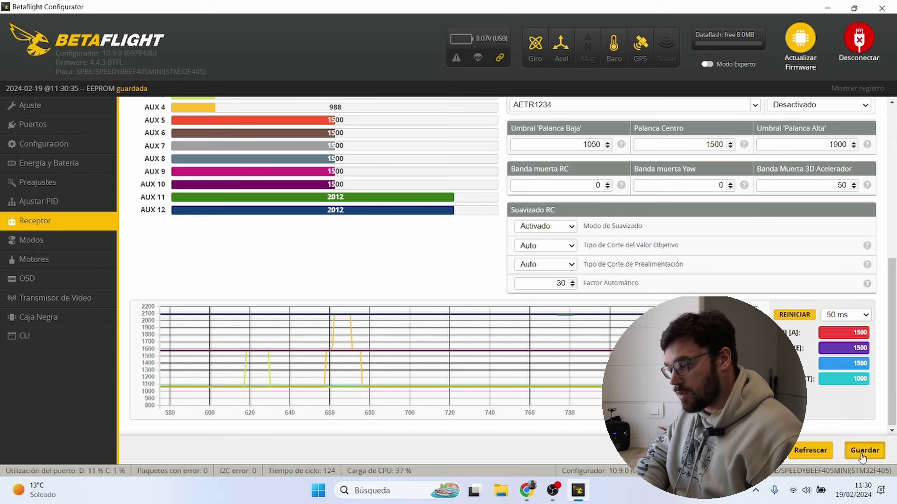
Add an activation range of 1300 to 2100 on AUX 1 for the ARM mode.
{"action": "left_click", "coordinate": [35, 244]}
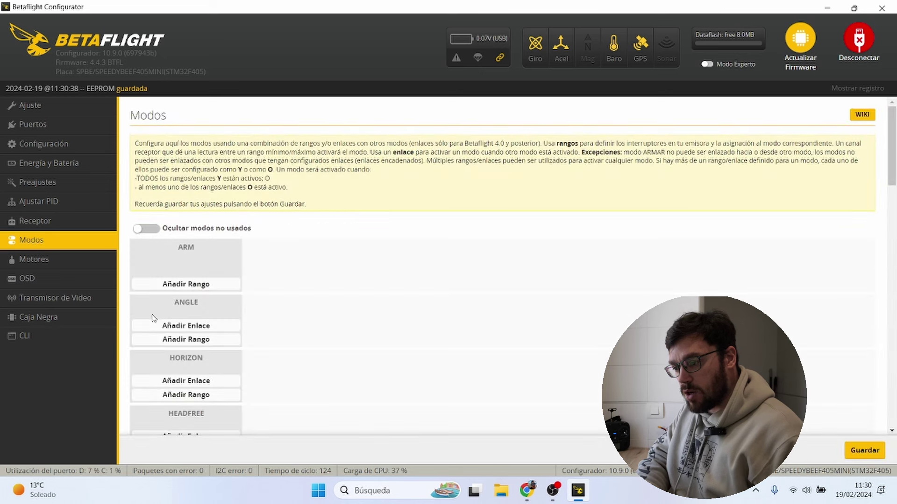
{"action": "left_click", "coordinate": [193, 284]}
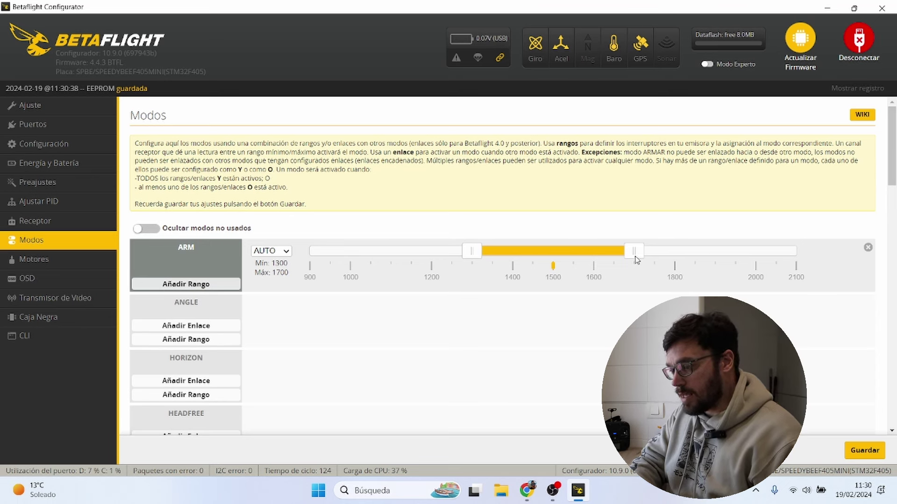
{"action": "left_click_drag", "start_coordinate": [636, 259], "coordinate": [798, 253]}
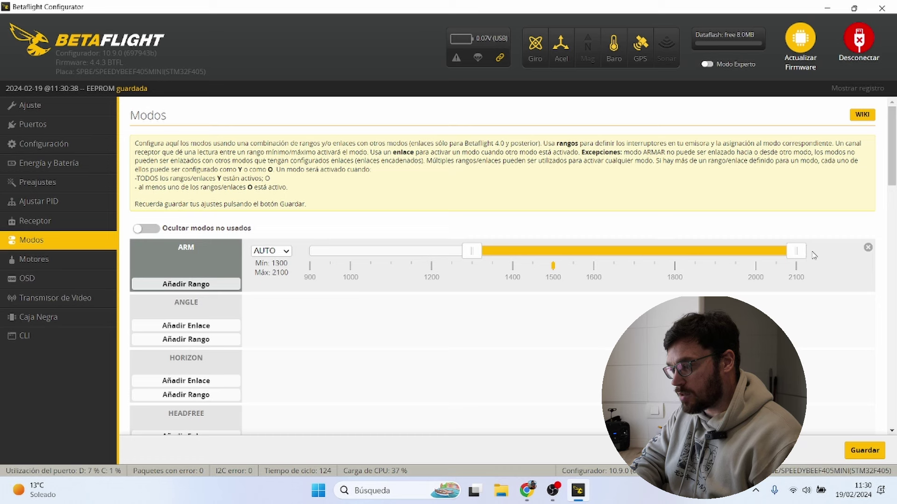
{"action": "left_click", "coordinate": [287, 251]}
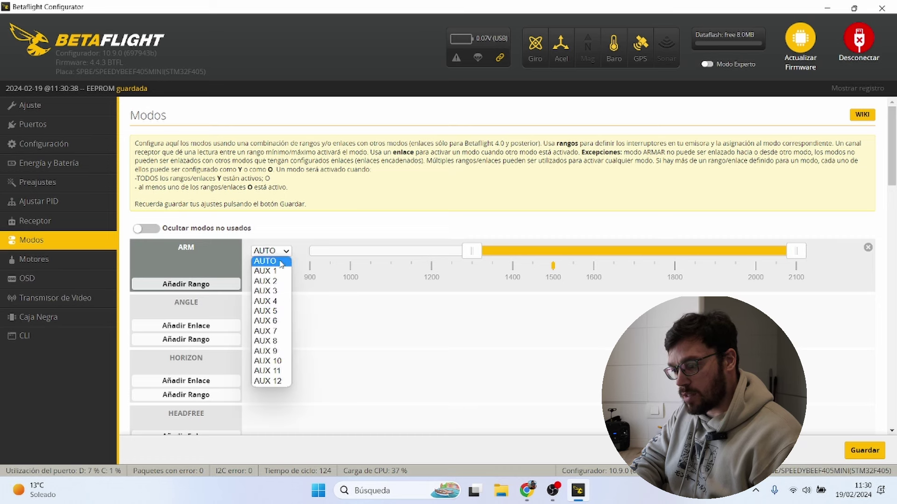
{"action": "left_click", "coordinate": [276, 276]}
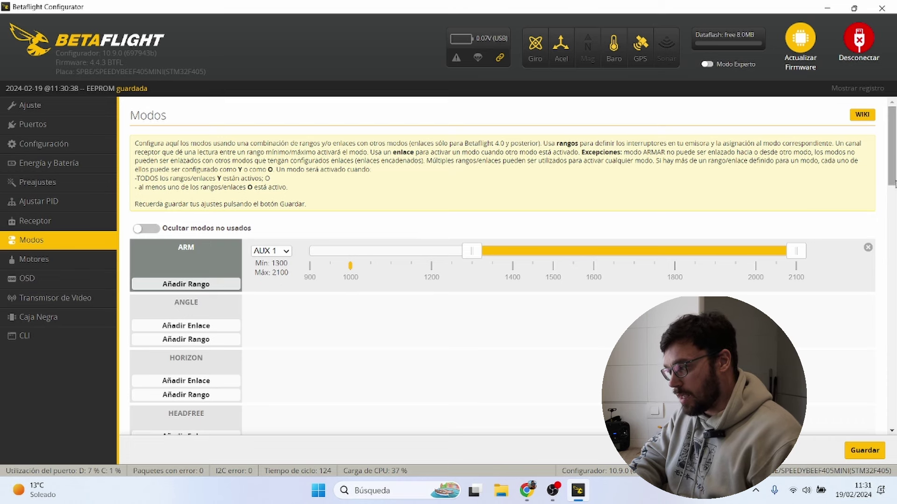
Add an activation range of 1300 to 2100 on AUX 2 for the BEEPER mode.
{"action": "left_click_drag", "start_coordinate": [891, 182], "coordinate": [891, 266]}
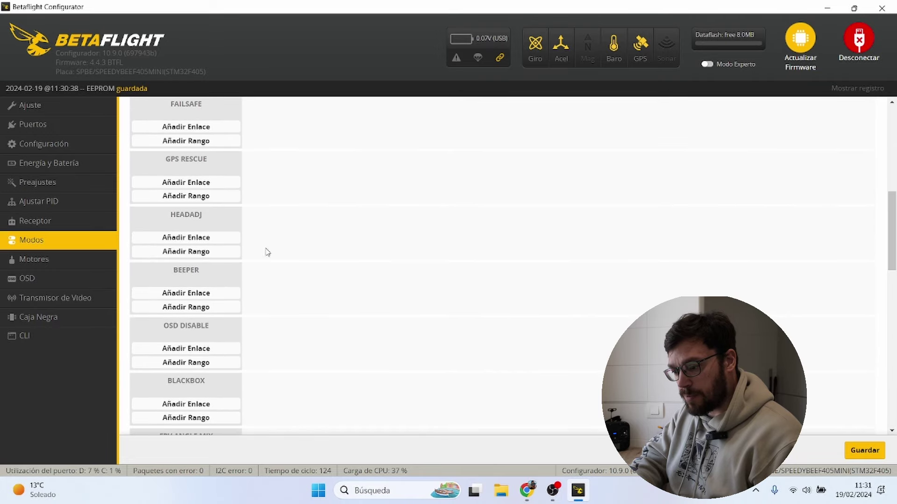
{"action": "left_click", "coordinate": [186, 307]}
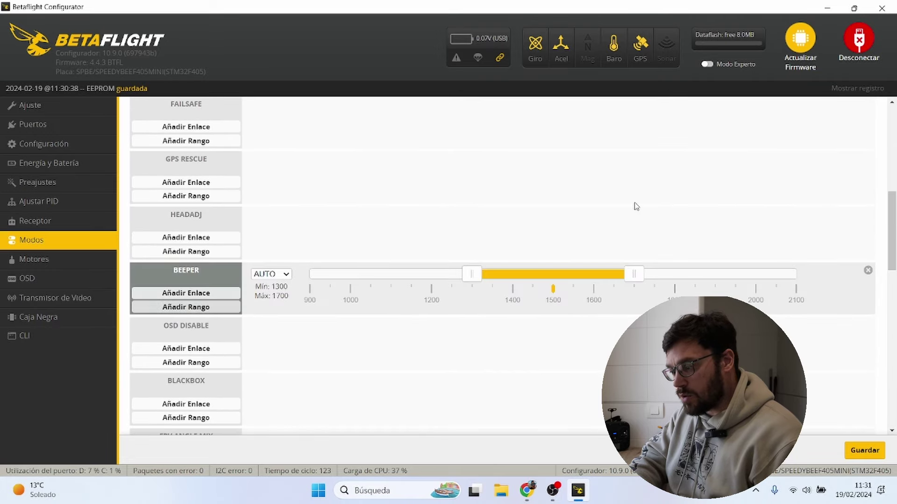
{"action": "left_click_drag", "start_coordinate": [635, 274], "coordinate": [804, 265]}
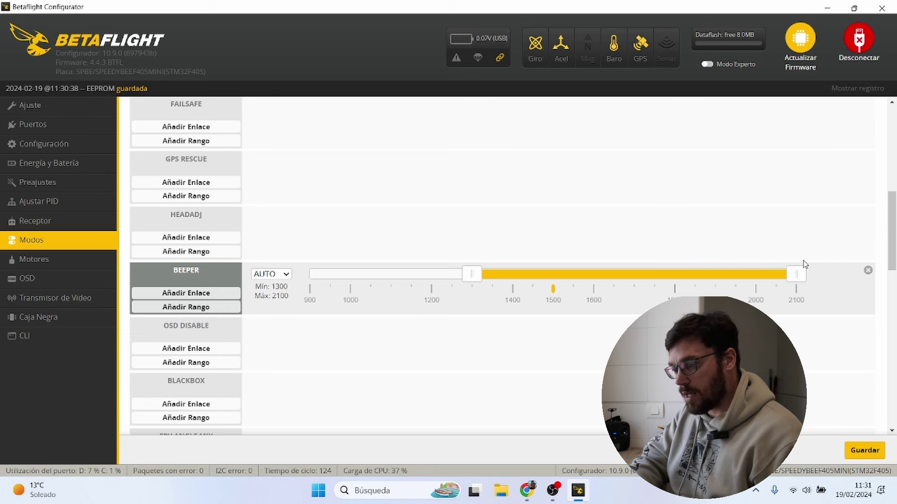
{"action": "left_click", "coordinate": [284, 275]}
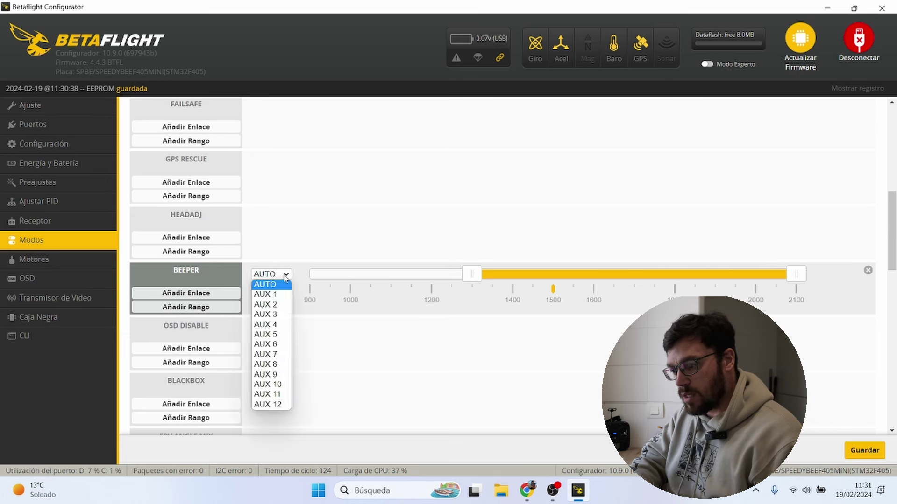
{"action": "left_click", "coordinate": [276, 305]}
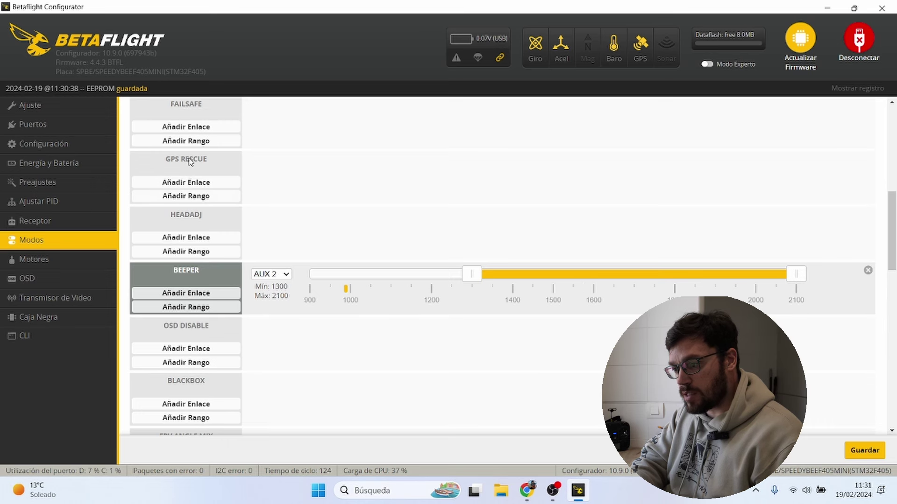
Assign GPS RESCUE to AUX 3 and FAILSAFE to AUX 4, each with a 1300 to 2100 range, and save the modes.
{"action": "left_click", "coordinate": [190, 202]}
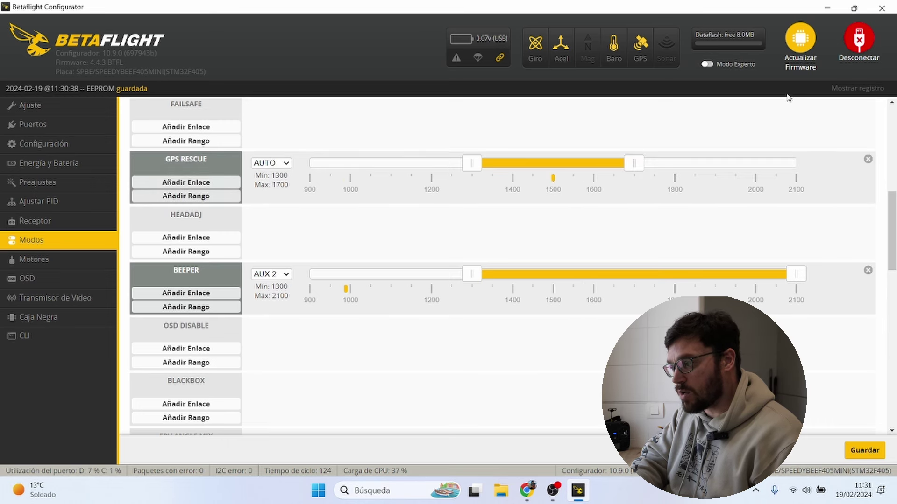
{"action": "left_click_drag", "start_coordinate": [635, 162], "coordinate": [804, 171]}
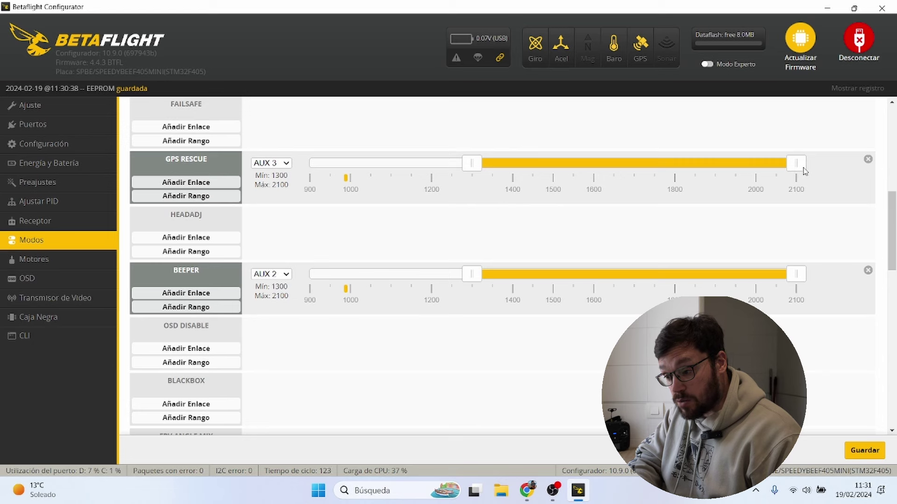
{"action": "left_click_drag", "start_coordinate": [892, 232], "coordinate": [893, 205]}
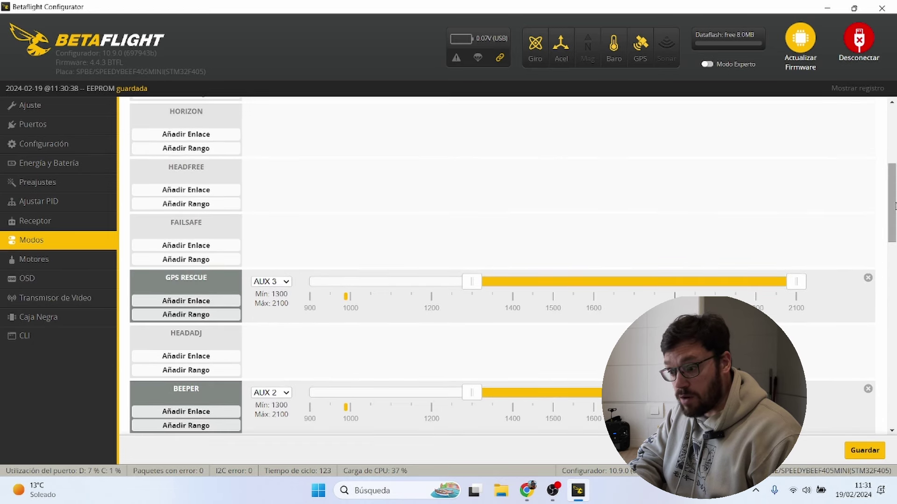
{"action": "left_click", "coordinate": [207, 260]}
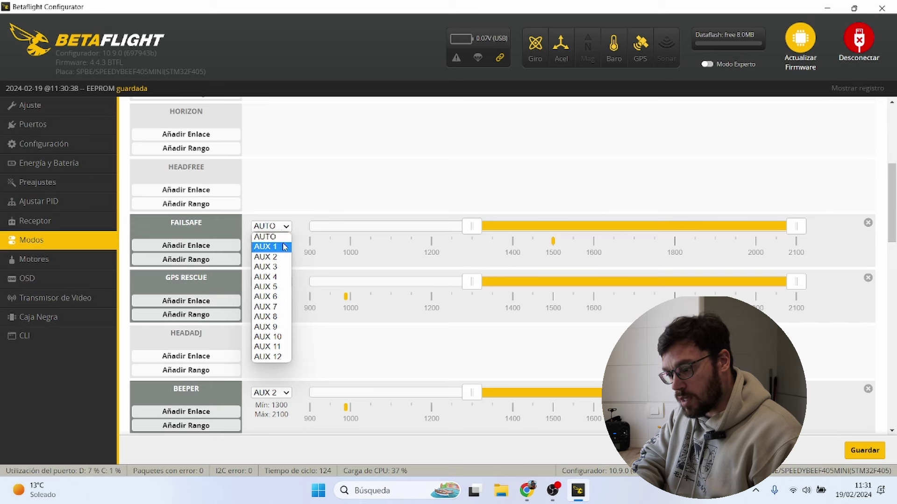
{"action": "left_click", "coordinate": [266, 276]}
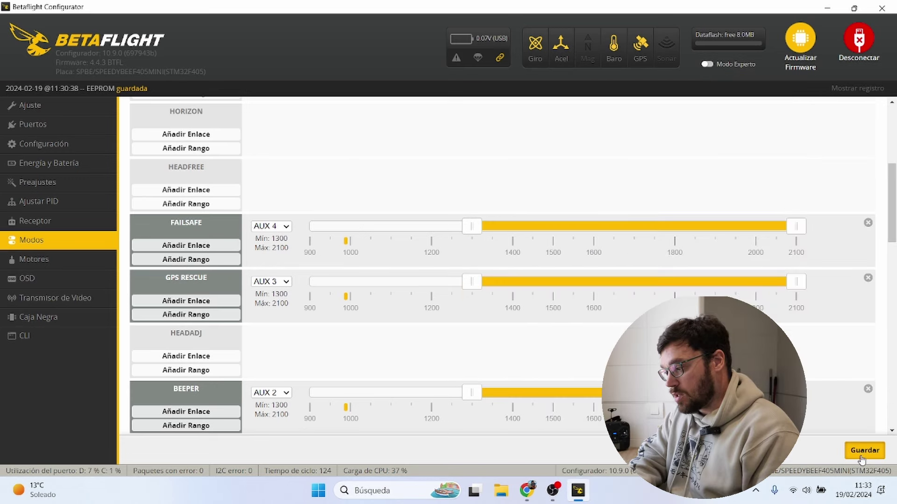
{"action": "left_click", "coordinate": [861, 457]}
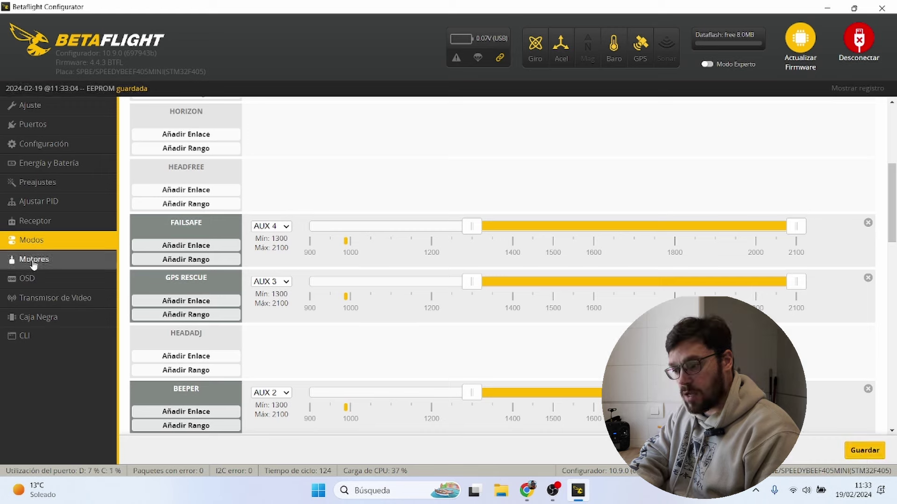
Set the ESC/motor protocol to DSHOT600 in the motor settings.
{"action": "left_click", "coordinate": [32, 260]}
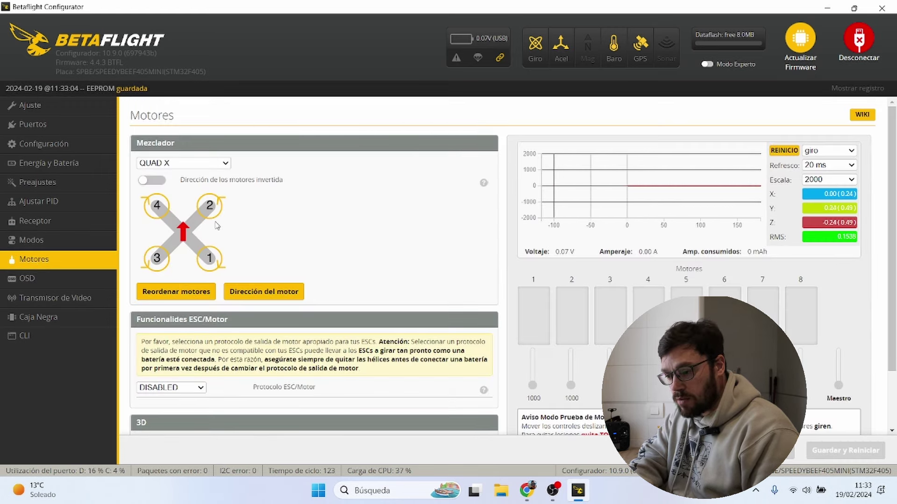
{"action": "left_click", "coordinate": [195, 391]}
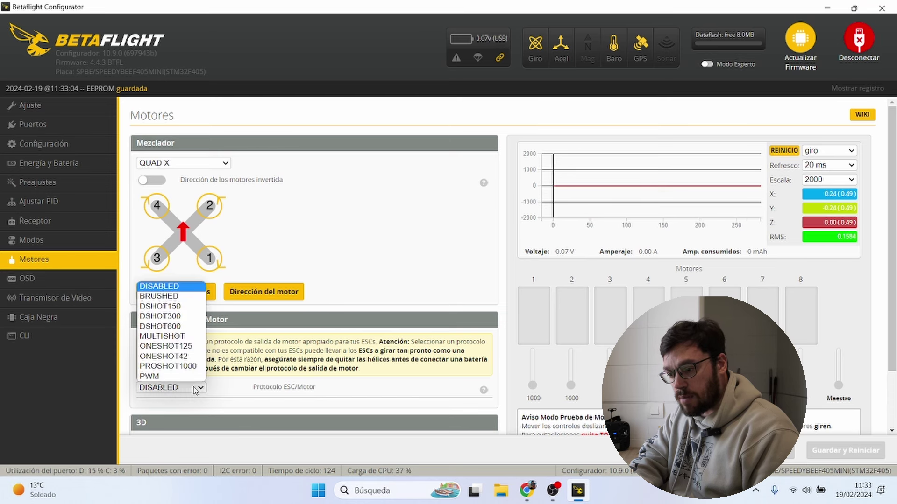
{"action": "left_click", "coordinate": [170, 327]}
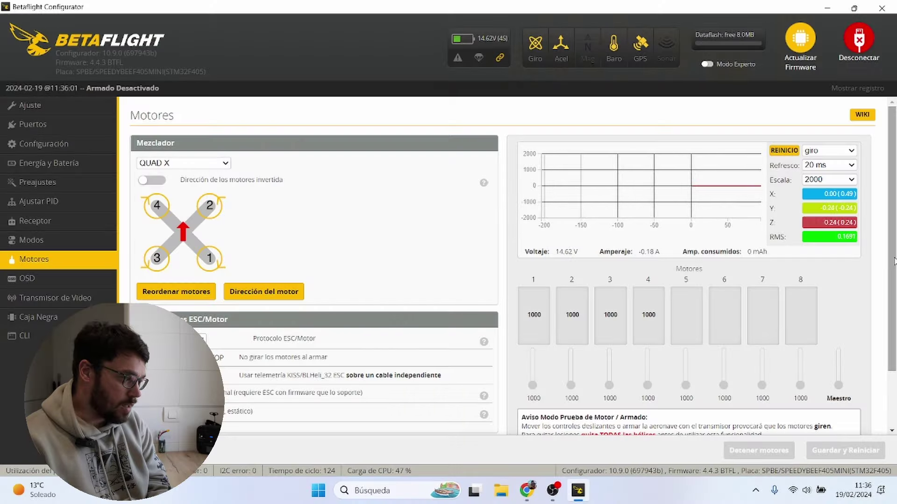
Acknowledge the propeller risk to enable motor control, and test all motors together with the master throttle.
{"action": "scroll", "coordinate": [891, 280], "scroll_direction": "down", "scroll_amount": 2}
{"action": "scroll", "coordinate": [891, 280], "scroll_direction": "down", "scroll_amount": 1}
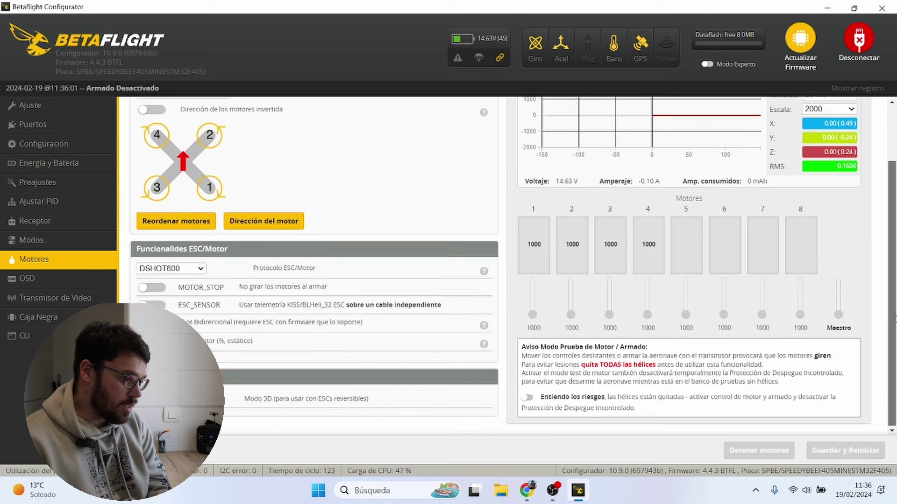
{"action": "left_click", "coordinate": [526, 398]}
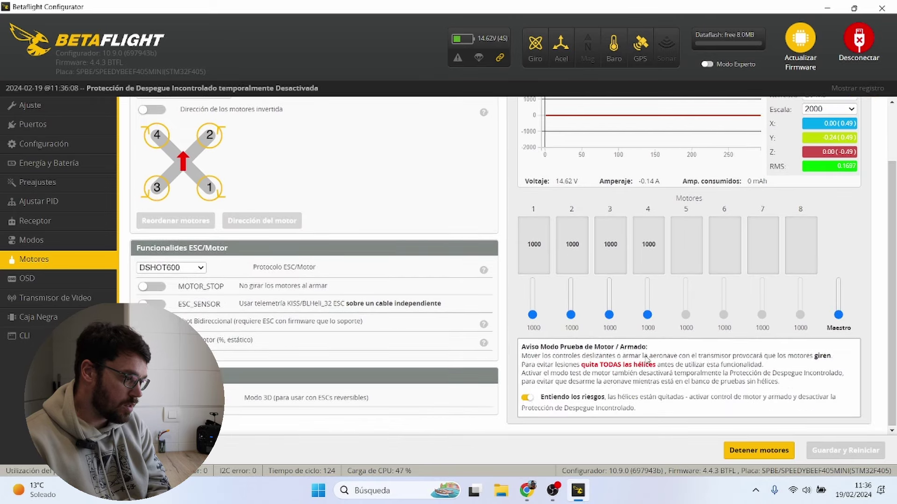
{"action": "left_click_drag", "start_coordinate": [838, 314], "coordinate": [839, 314]}
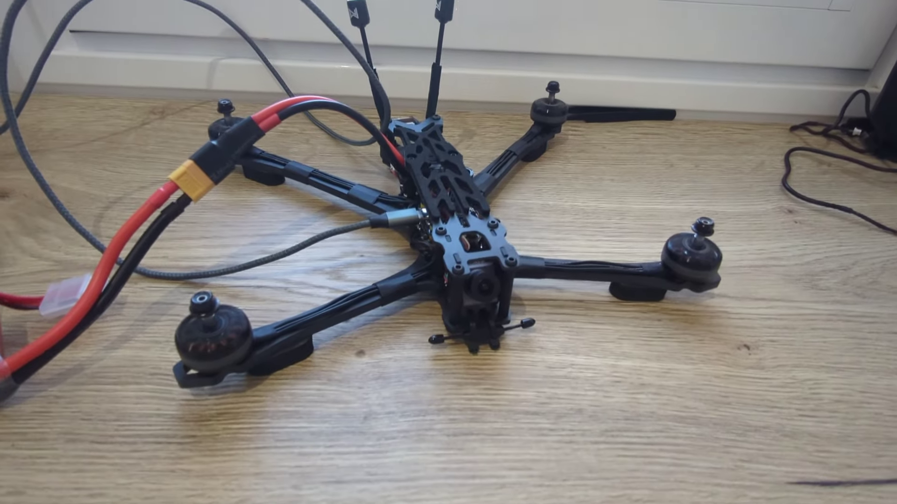